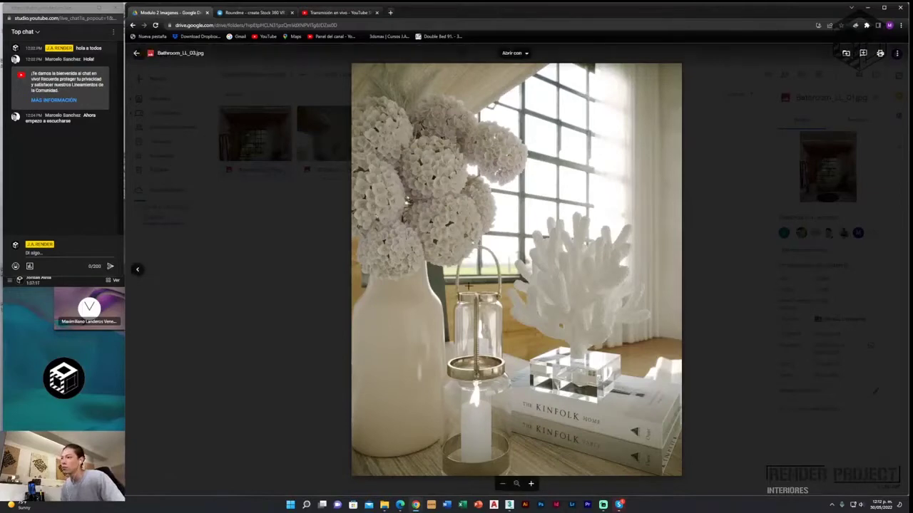
- Close the bathroom photo preview in Google Drive and minimize the Chrome window
key(Escape)
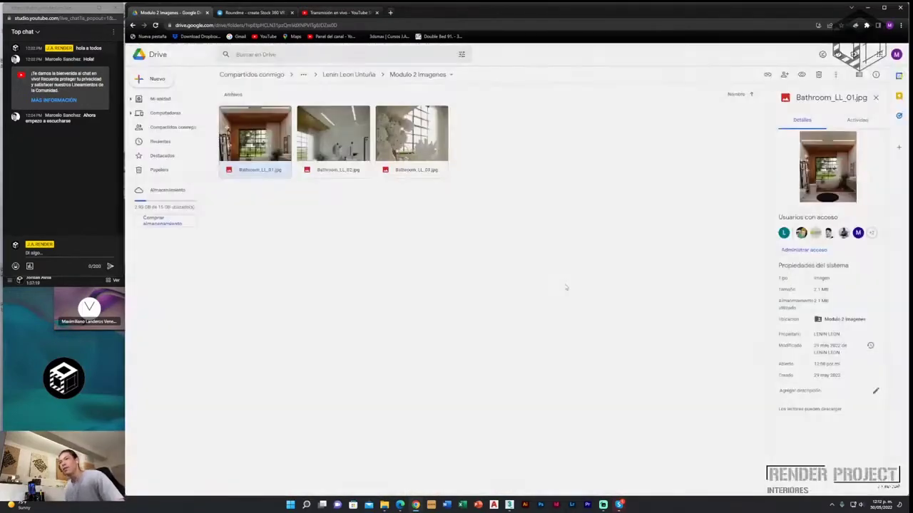
click(867, 7)
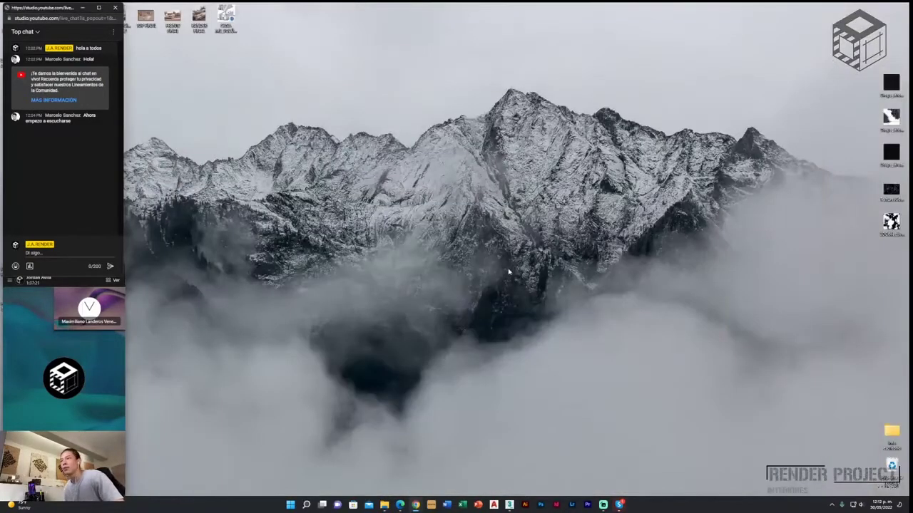
- Bring up the 3ds Max scene in wireframe and select the bathtub group in the plan
click(509, 504)
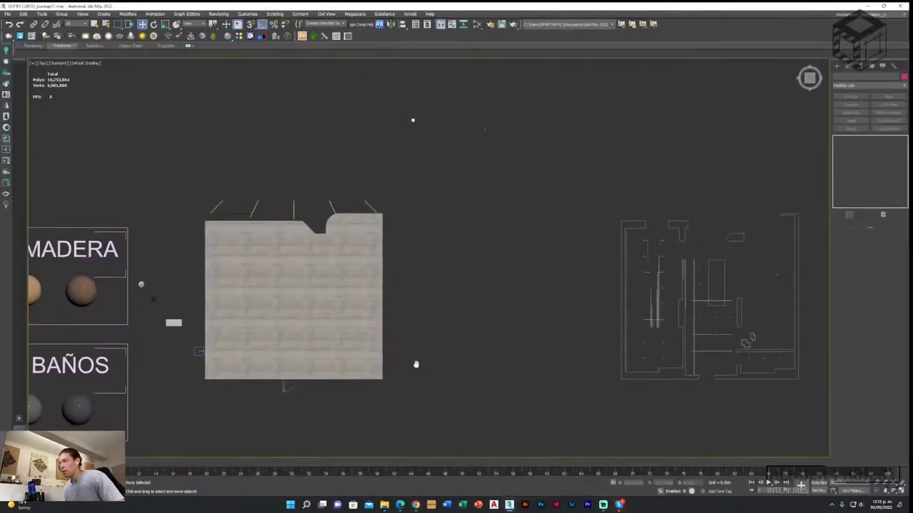
key(F3)
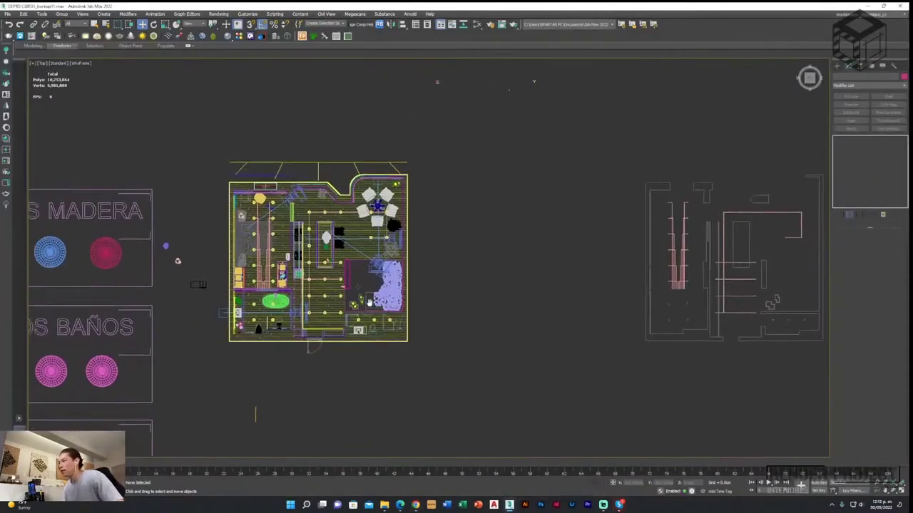
scroll(374, 309, up, 2)
scroll(374, 308, up, 3)
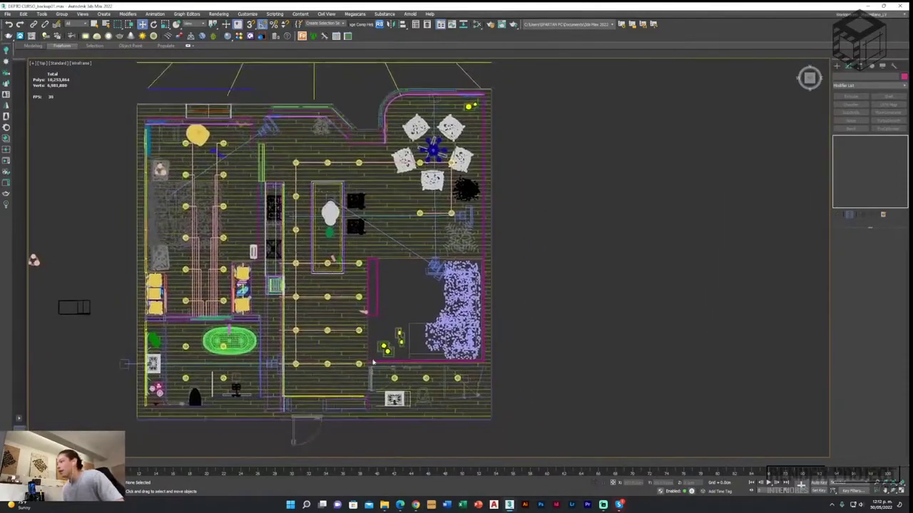
scroll(226, 320, up, 5)
scroll(225, 320, down, 3)
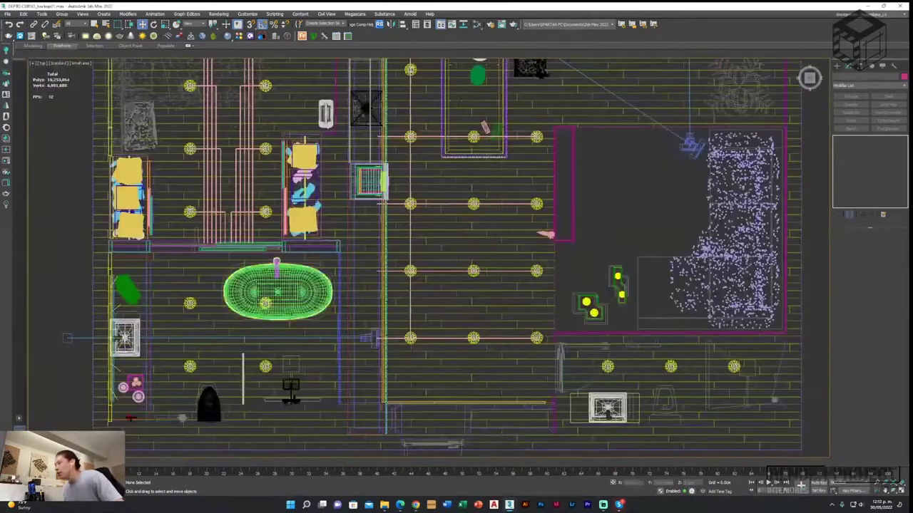
click(270, 306)
- Zoom onto the bathtub group, orbit to a low angle and isolate it with Alt+Q
scroll(284, 315, down, 2)
scroll(291, 304, down, 2)
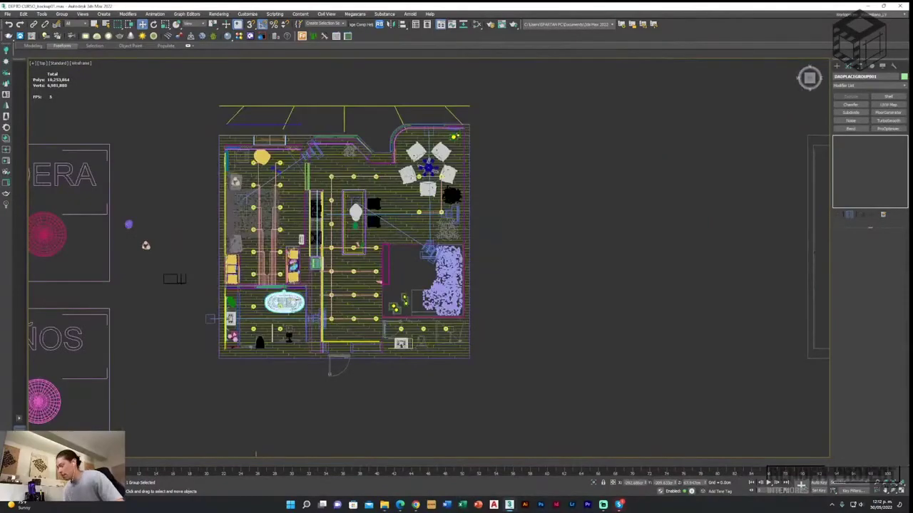
key(z)
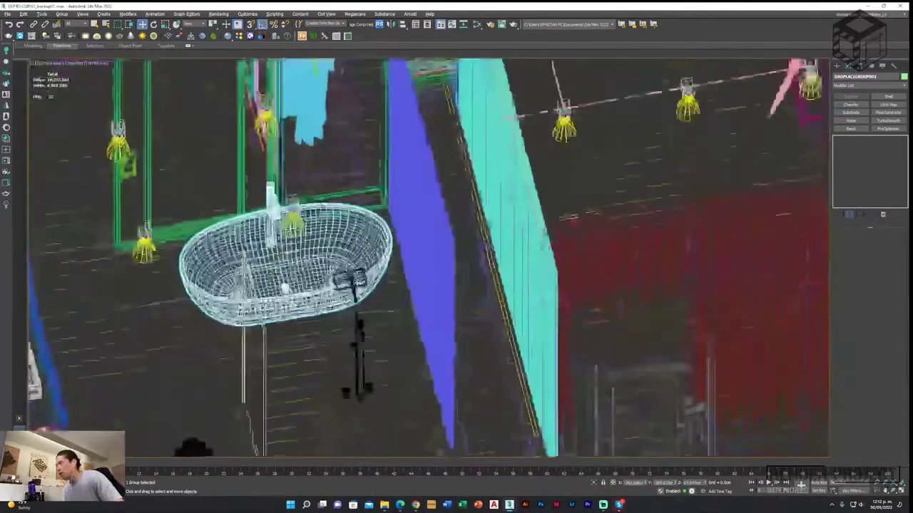
alt+middle_drag(456, 300, 456, 214)
alt+middle_drag(307, 271, 318, 284)
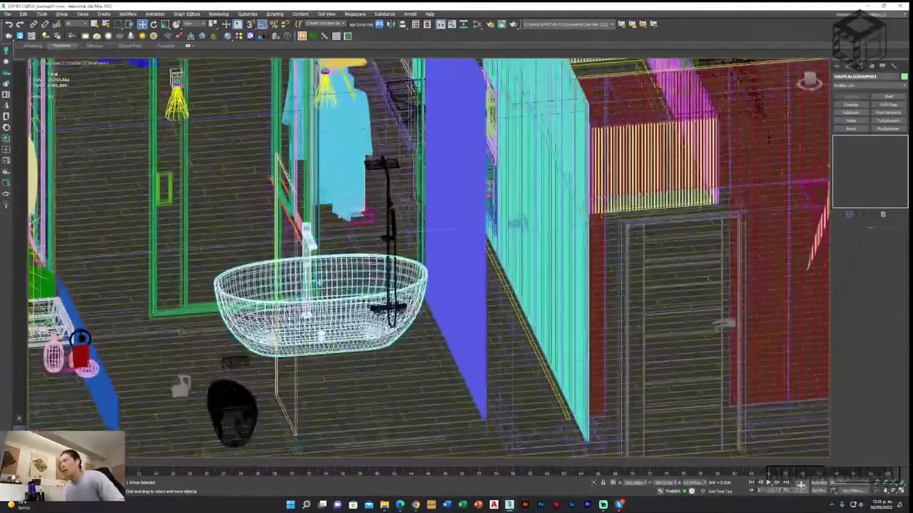
key(alt+q)
- Switch the isolated bathtub to shaded display and orbit to a side view
scroll(525, 352, down, 4)
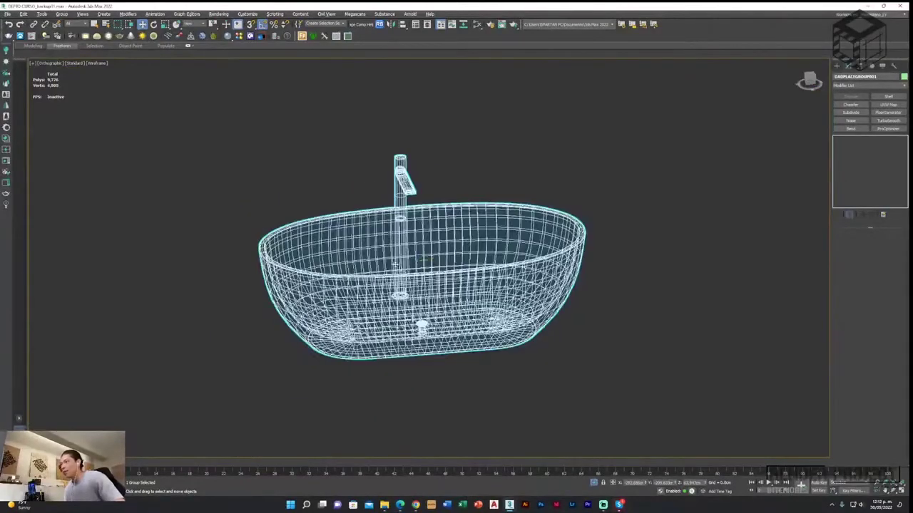
click(525, 352)
alt+middle_drag(525, 352, 542, 353)
scroll(428, 214, up, 5)
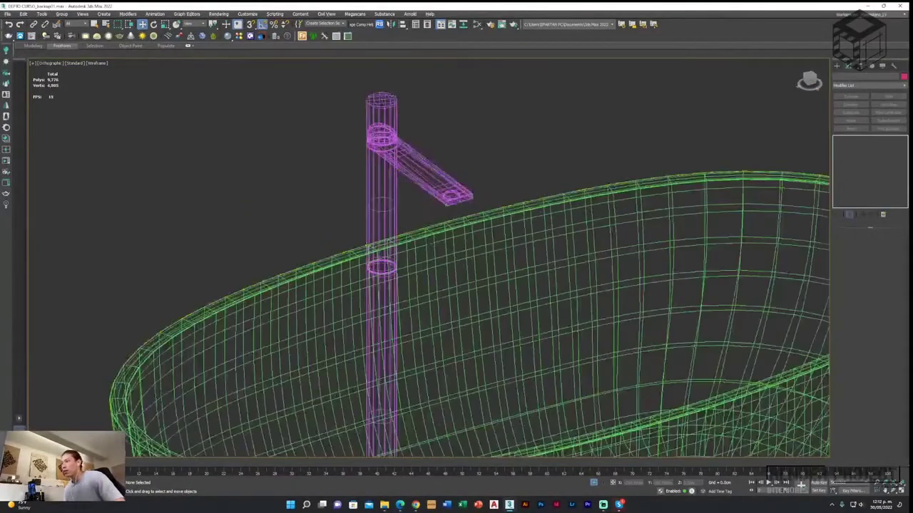
scroll(428, 214, down, 4)
click(525, 353)
mouse_move(410, 246)
alt+middle_down()
mouse_move(628, 261)
mouse_move(424, 347)
mouse_move(456, 335)
alt+middle_up()
key(F3)
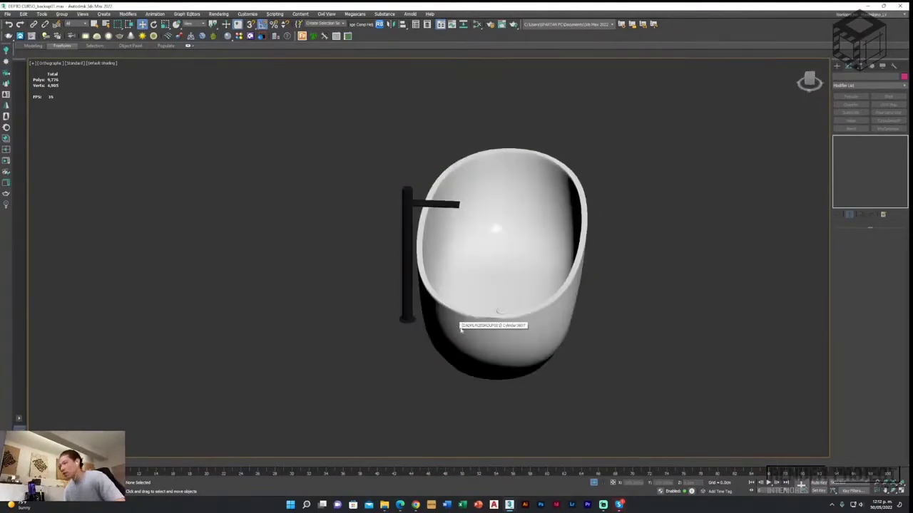
mouse_move(502, 313)
alt+middle_down()
mouse_move(476, 318)
mouse_move(492, 328)
mouse_move(471, 285)
mouse_move(473, 310)
alt+middle_up()
- Ungroup the bathtub group so the tub and faucet become separate objects
click(472, 263)
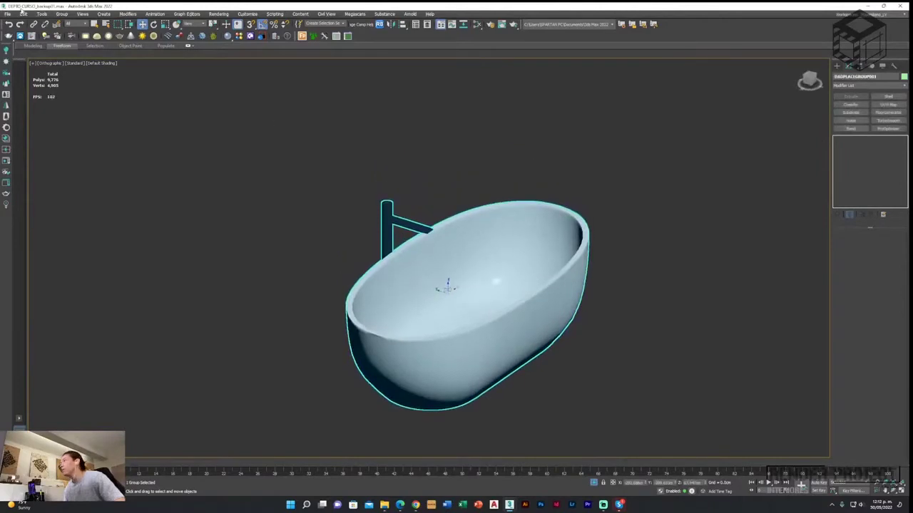
click(62, 14)
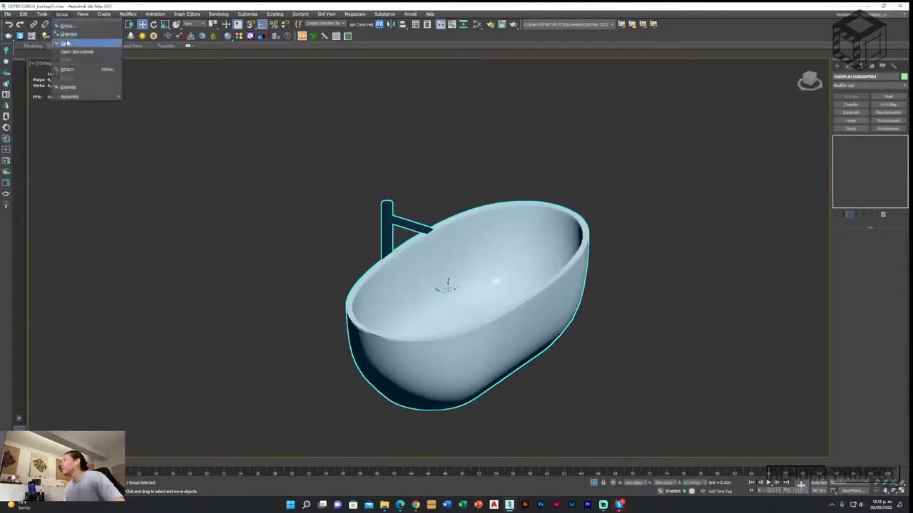
click(65, 29)
click(61, 14)
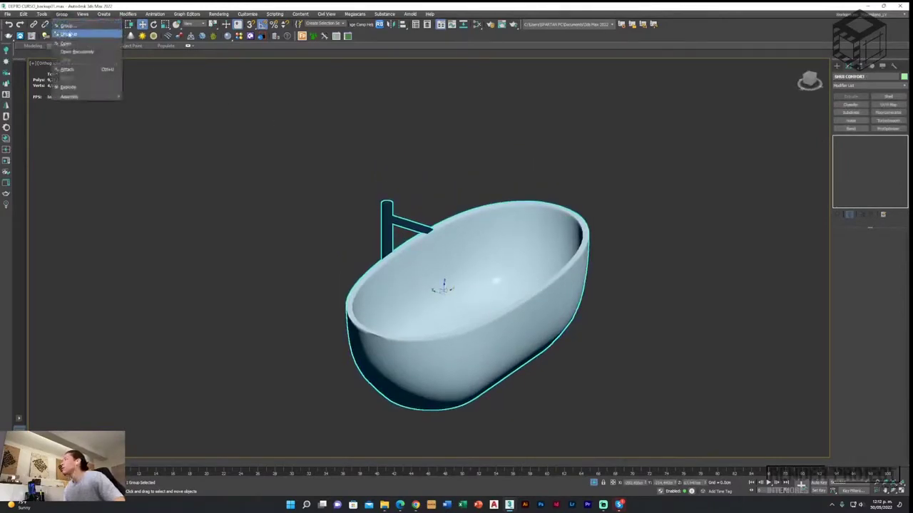
click(65, 35)
click(61, 15)
click(69, 33)
- Select the tub on its own and orbit to inspect it from another angle
click(250, 321)
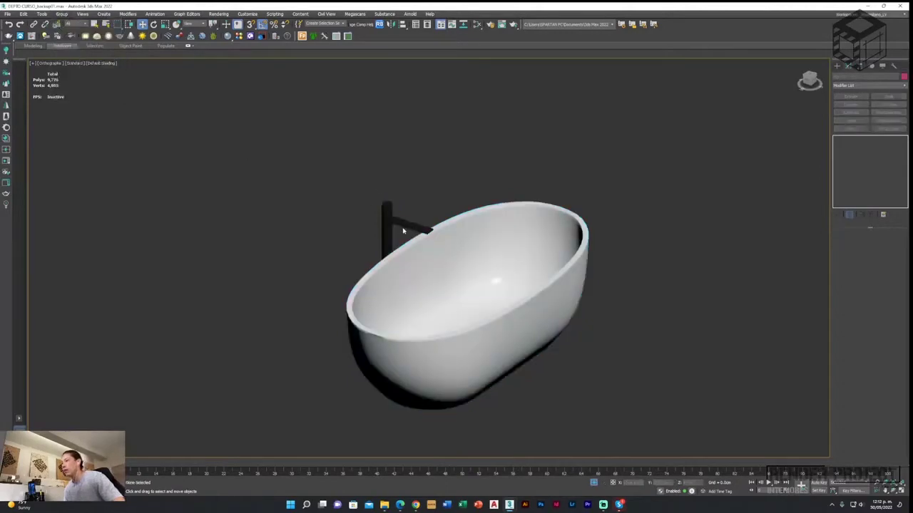
click(384, 242)
alt+middle_drag(384, 243, 326, 251)
click(399, 299)
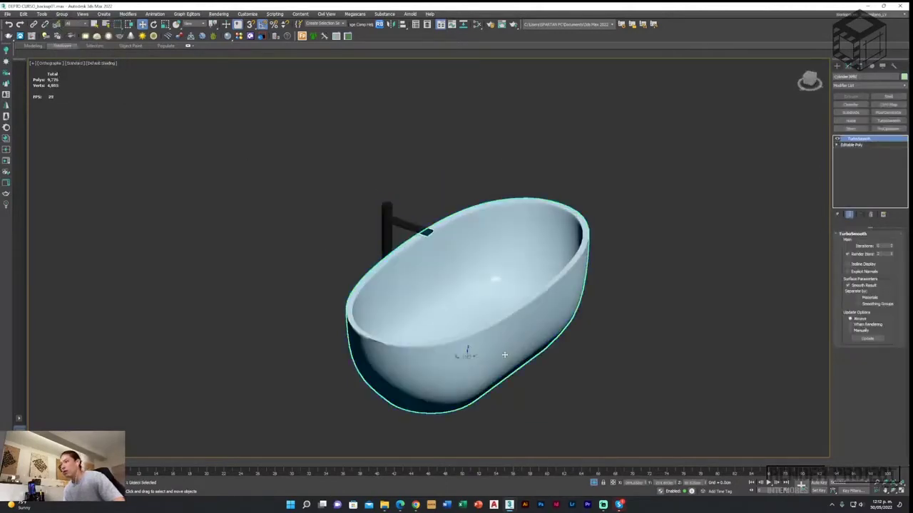
alt+middle_drag(399, 299, 427, 307)
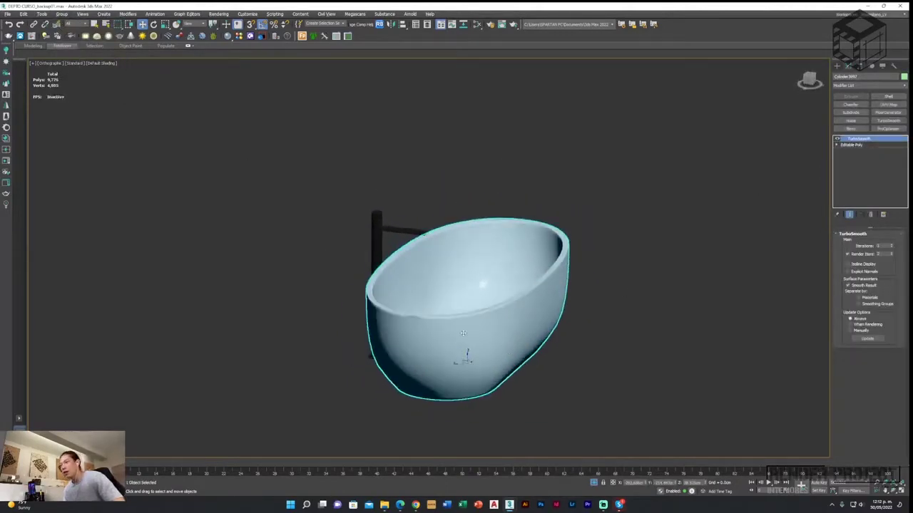
alt+middle_drag(547, 235, 443, 345)
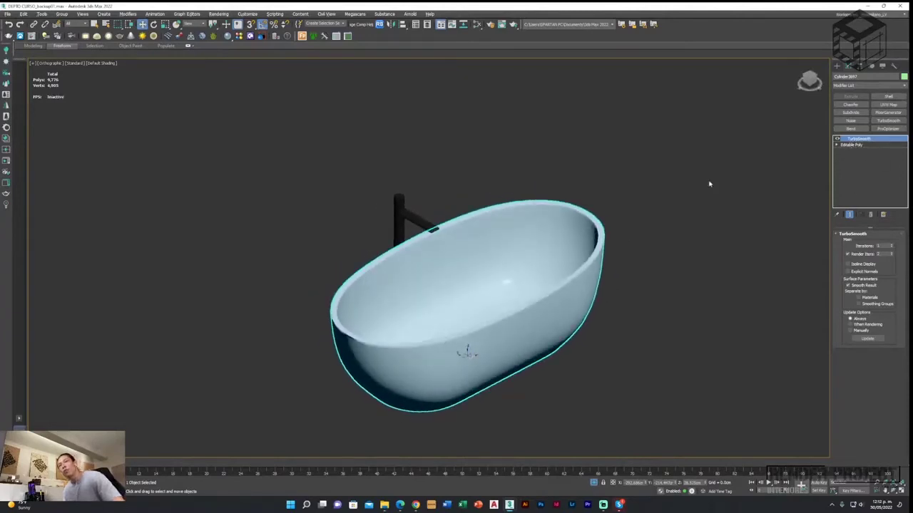
- Convert the tub to an Editable Poly and open its Attach List
right_click(528, 326)
mouse_move(549, 402)
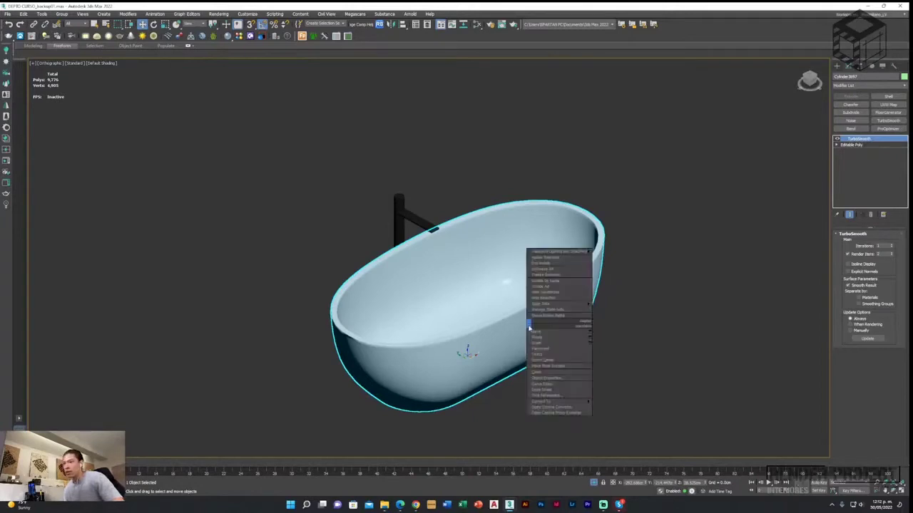
click(618, 407)
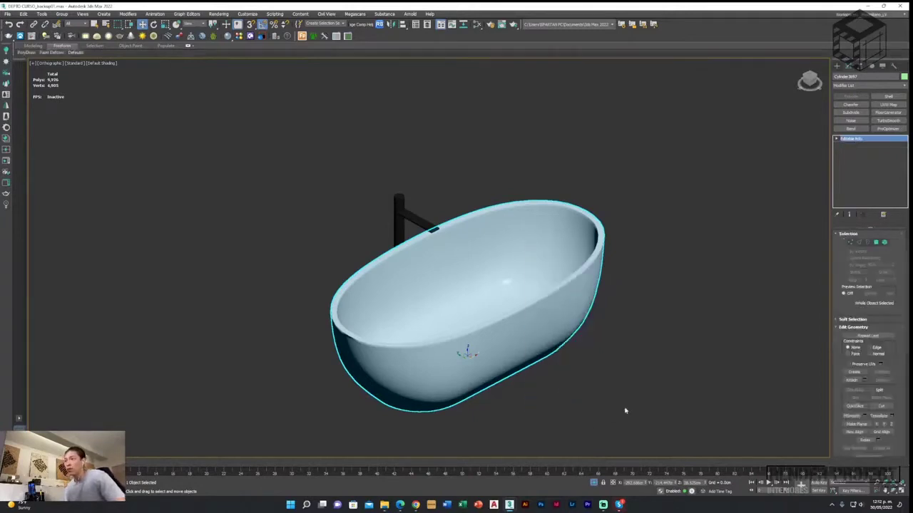
alt+middle_drag(566, 236, 542, 239)
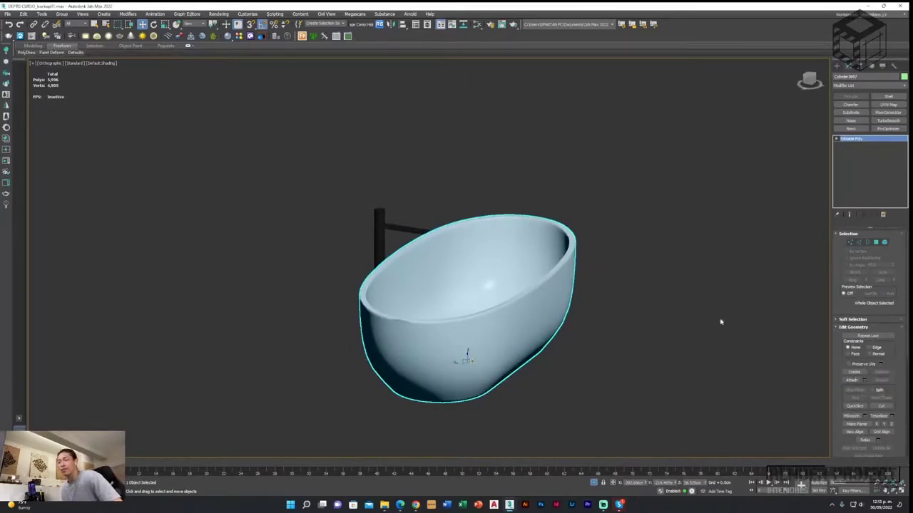
click(864, 382)
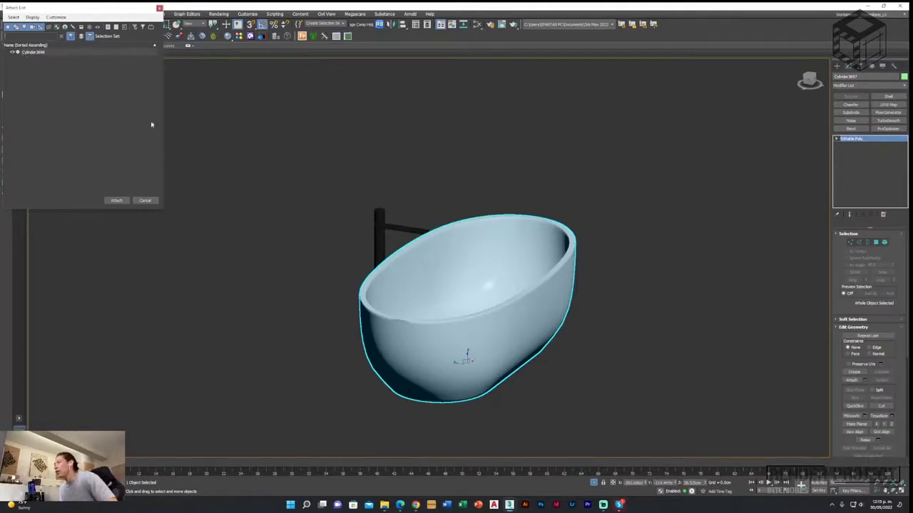
- Attach the faucet Cylinder3698 to the tub, accepting the material options, and check the merged result
click(60, 52)
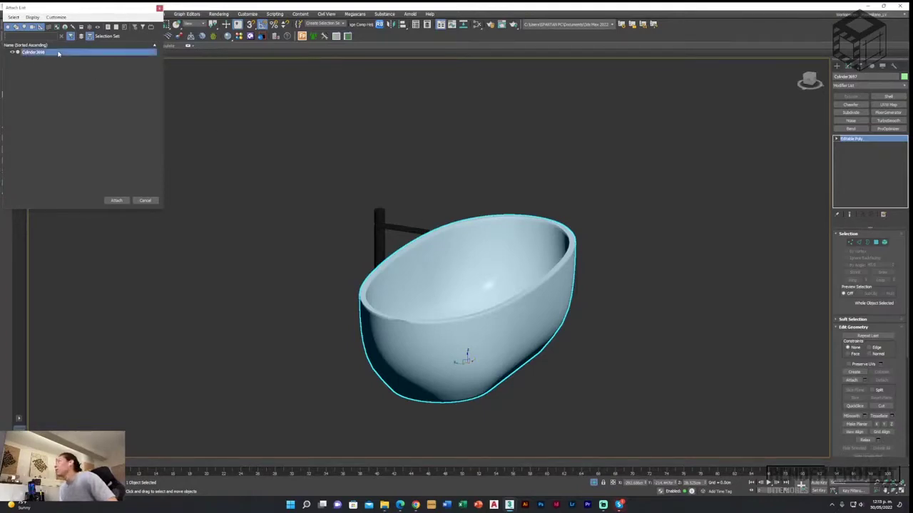
click(118, 200)
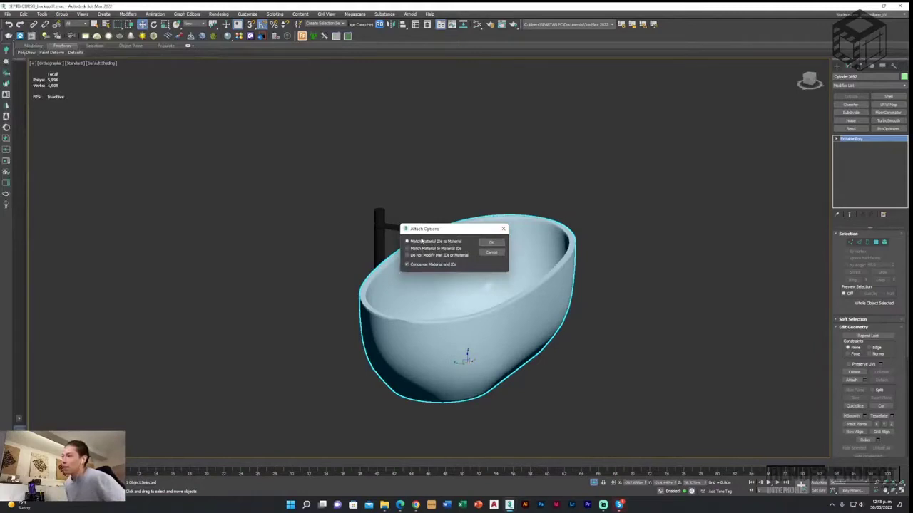
click(491, 243)
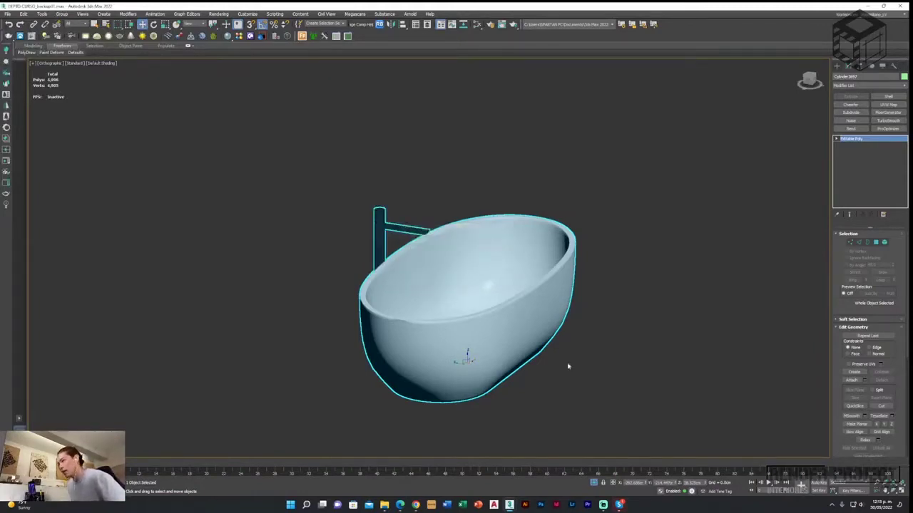
alt+middle_drag(567, 366, 498, 318)
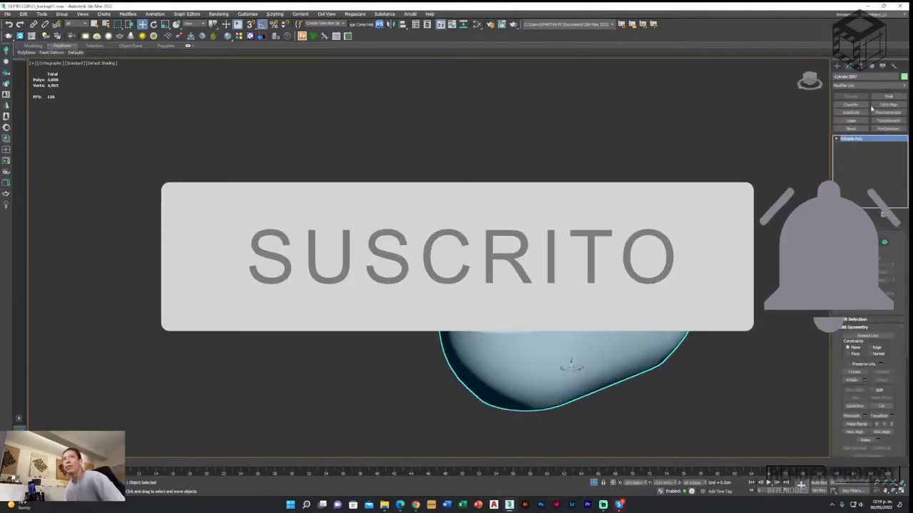
click(861, 79)
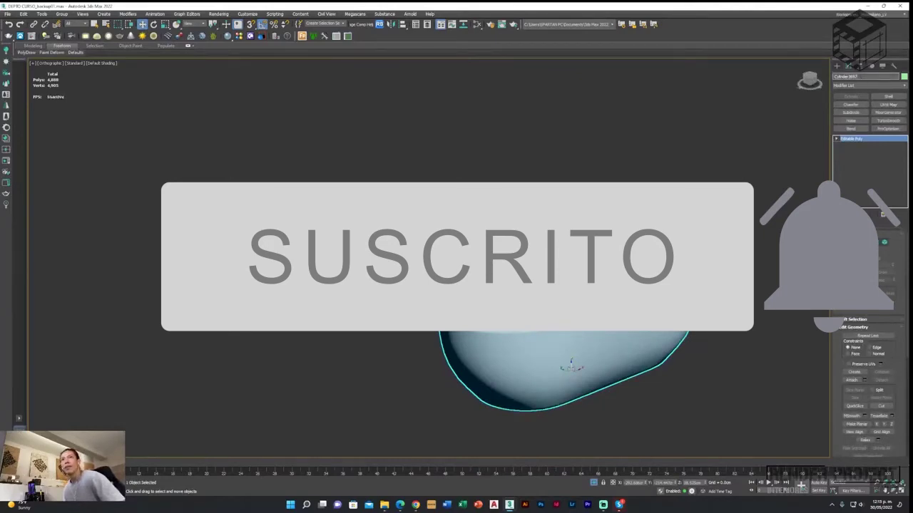
- Clear the Cylinder3697 name on the merged tub, then deselect it and reposition the view
key(BackSpace)
text(TINA BAÑO)
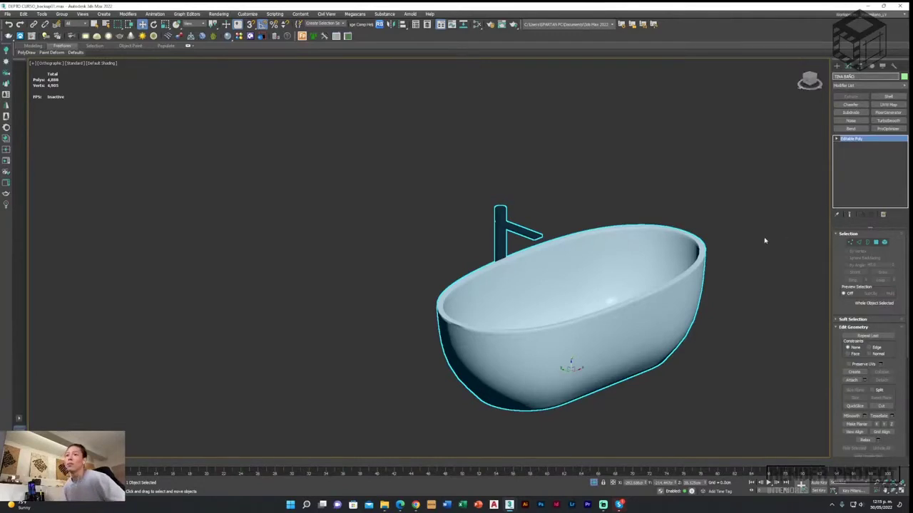
click(764, 238)
middle_drag(542, 320, 471, 296)
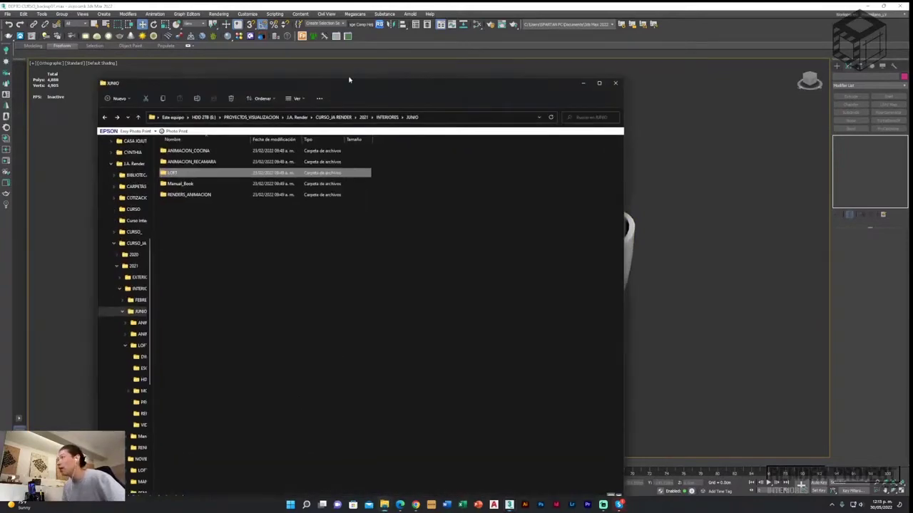
- Look inside the LOFT folder's subfolders, then return to 3ds Max and select the bathtub
click(277, 467)
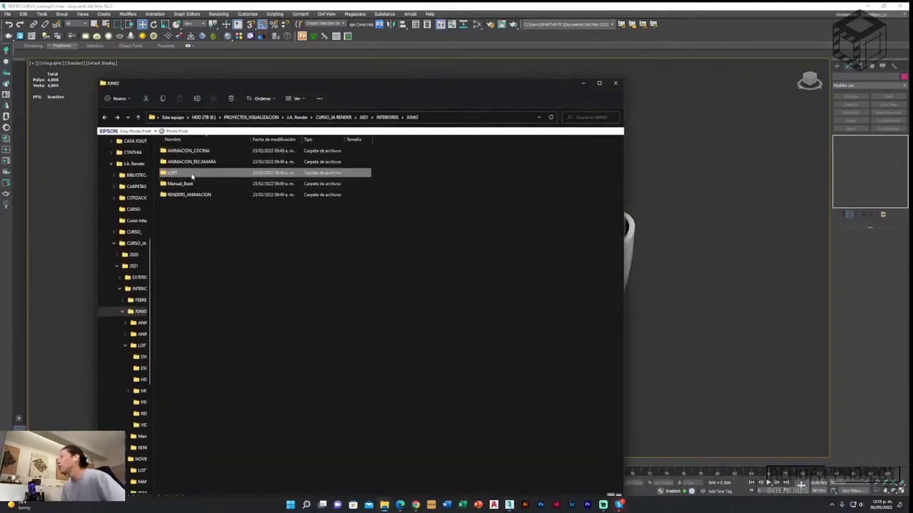
double_click(193, 176)
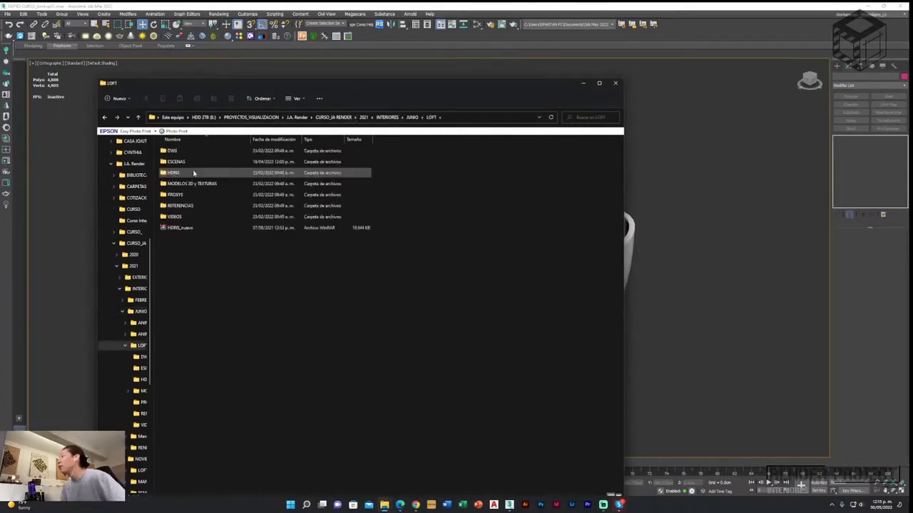
click(582, 83)
click(501, 300)
click(501, 299)
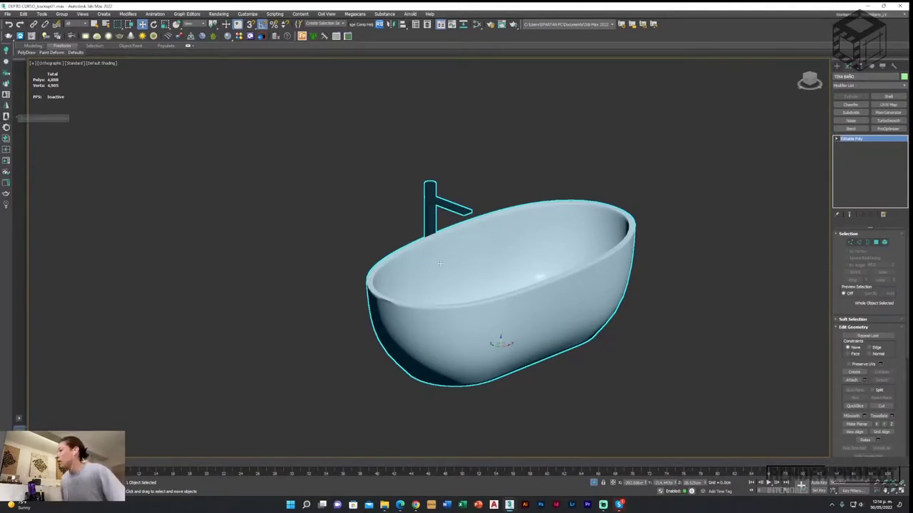
- Set the Corona Proxy Exporter output folder to E:\PROYECTOS_VISUALIZACION\...\2021\INTERIORES\JUNIO\LOFT\PROXYS
click(7, 117)
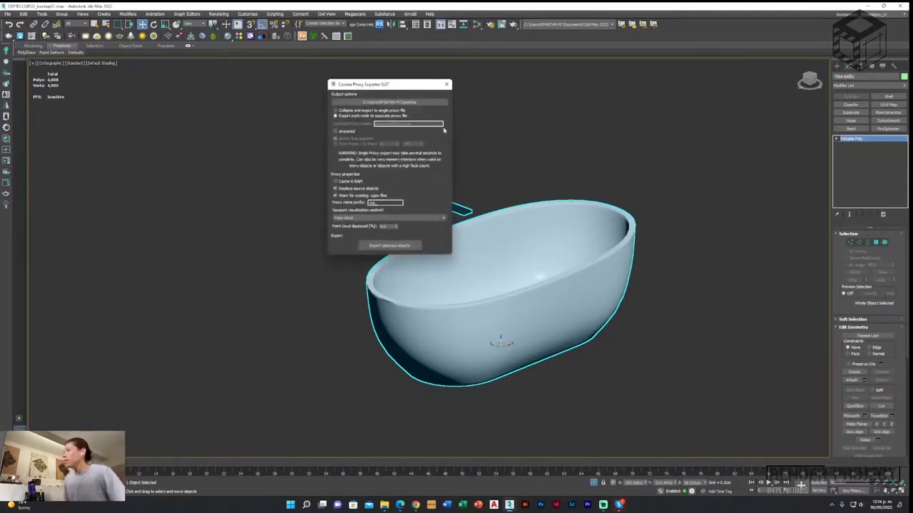
click(390, 104)
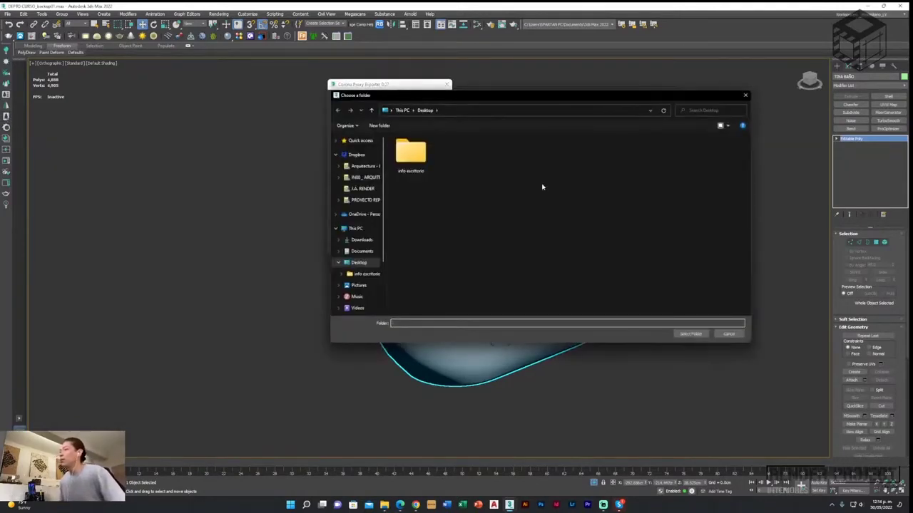
scroll(367, 264, down, 3)
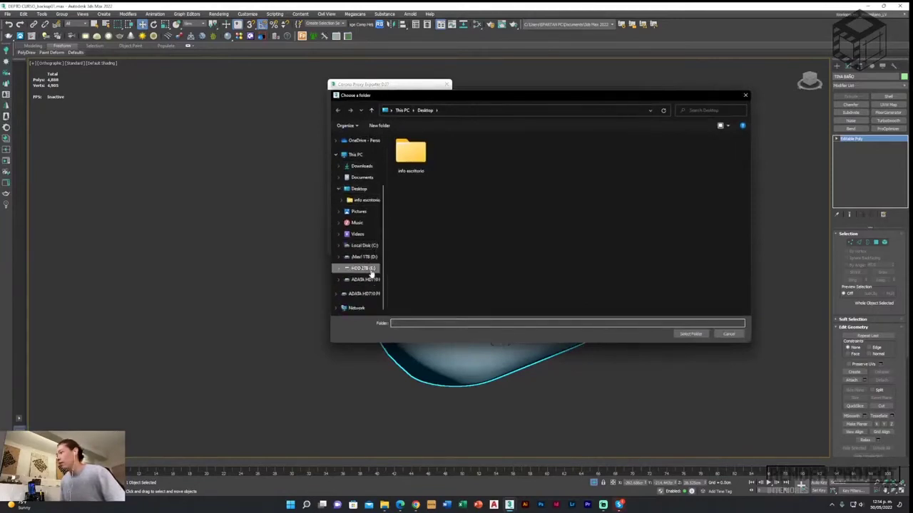
click(371, 271)
double_click(418, 158)
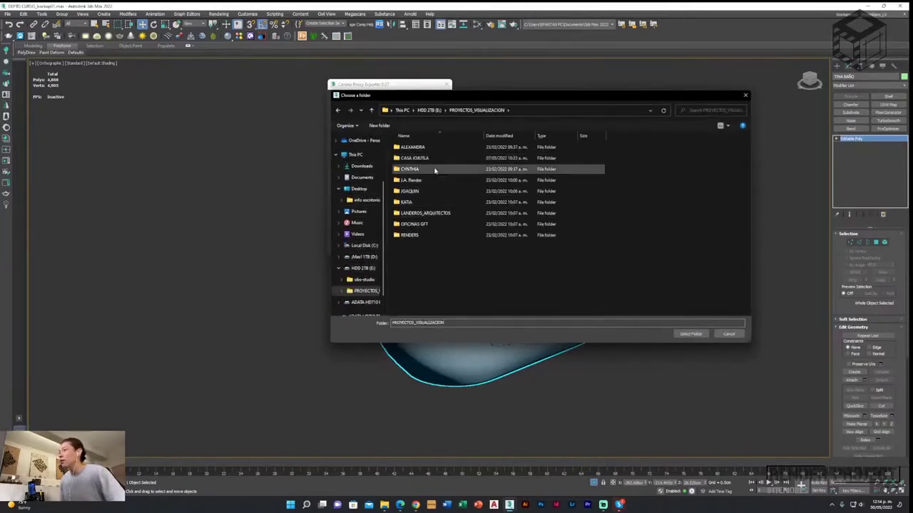
double_click(431, 179)
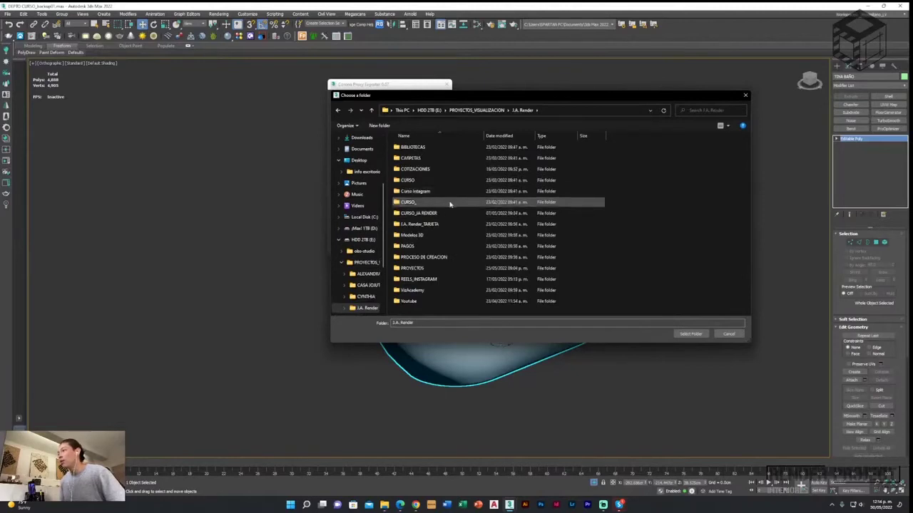
double_click(427, 213)
click(431, 159)
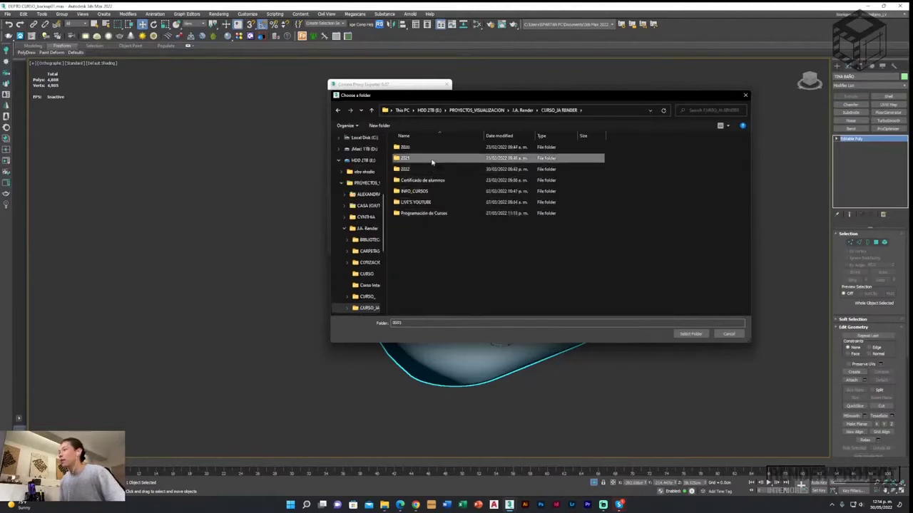
double_click(432, 161)
double_click(431, 158)
click(431, 158)
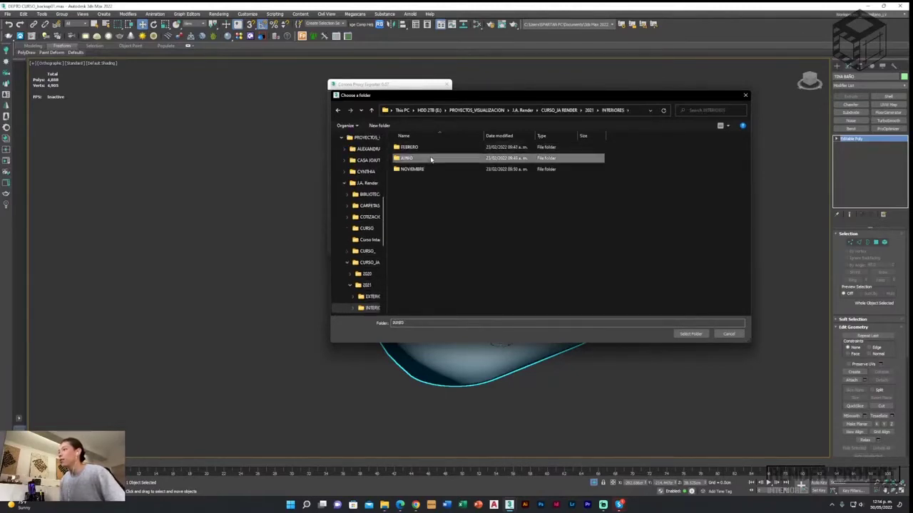
double_click(431, 158)
double_click(438, 169)
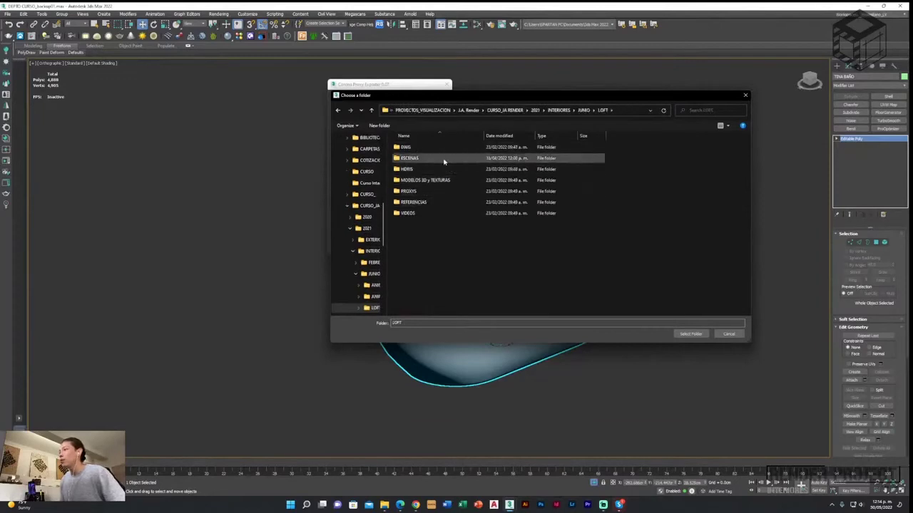
click(432, 193)
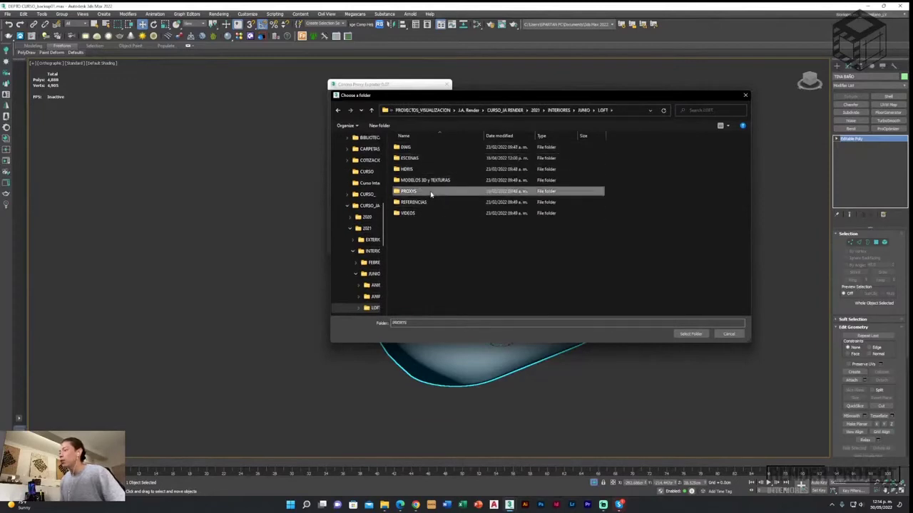
click(691, 336)
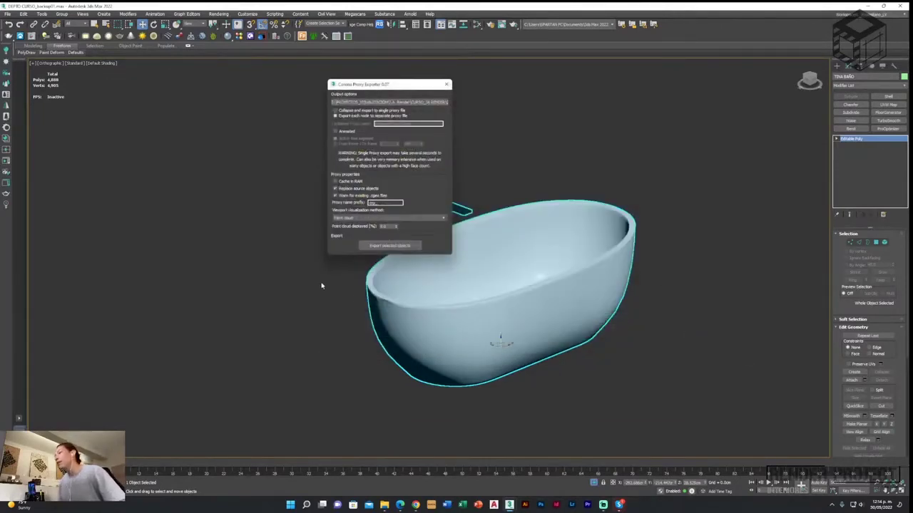
- Export the selected bathtub as a Corona proxy and close the exporter
click(392, 247)
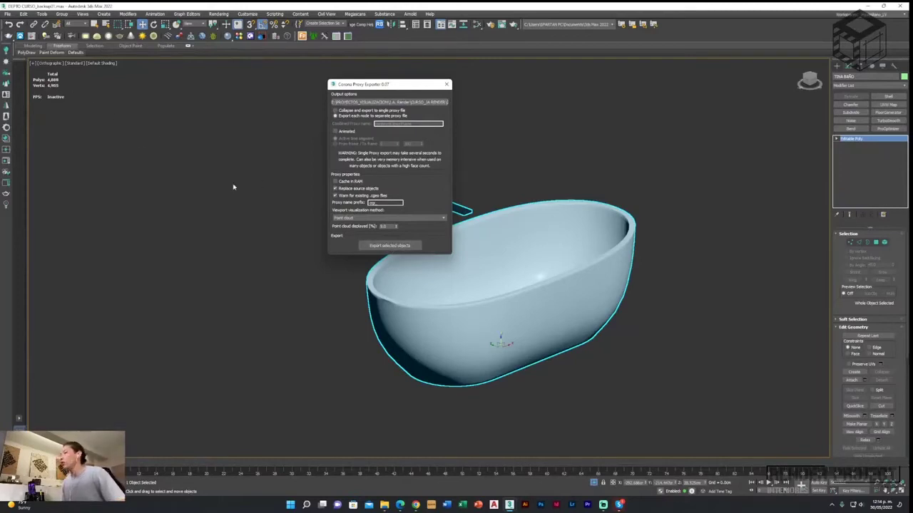
click(396, 246)
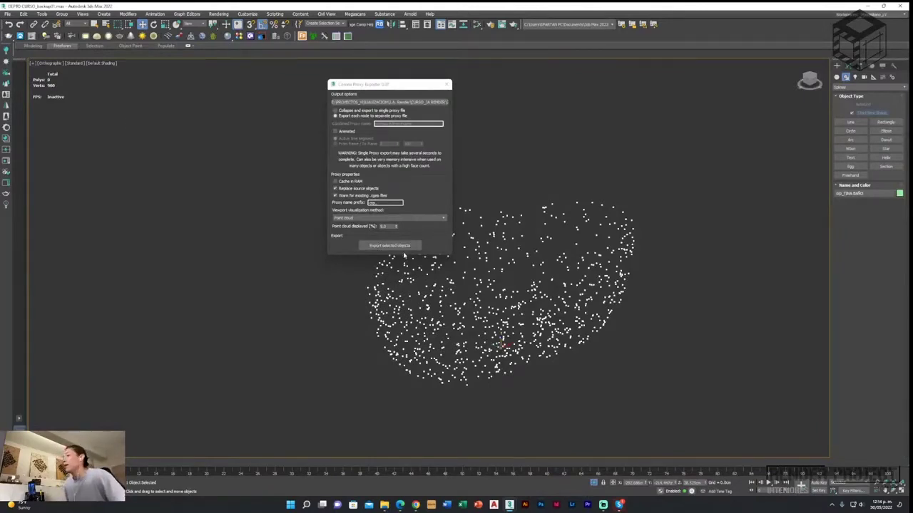
click(447, 84)
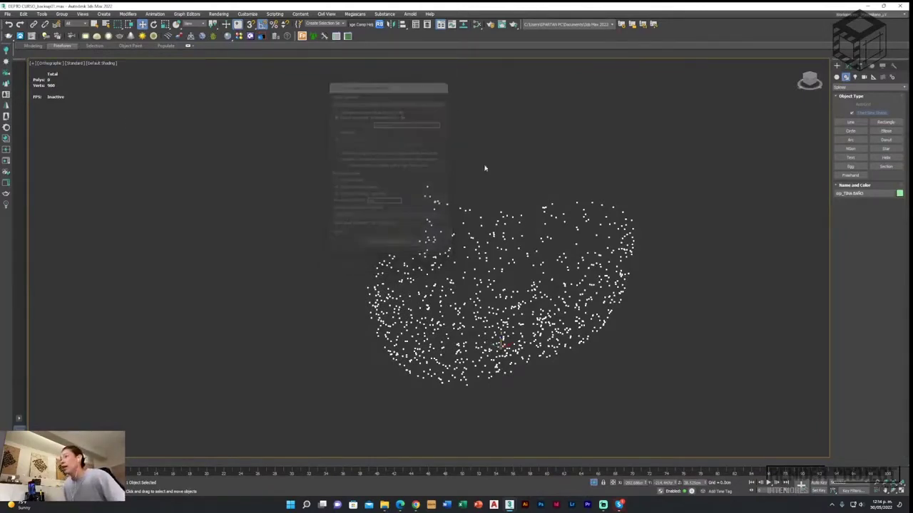
- Set the bathtub proxy's Viewport Display Method to Full mesh
click(605, 276)
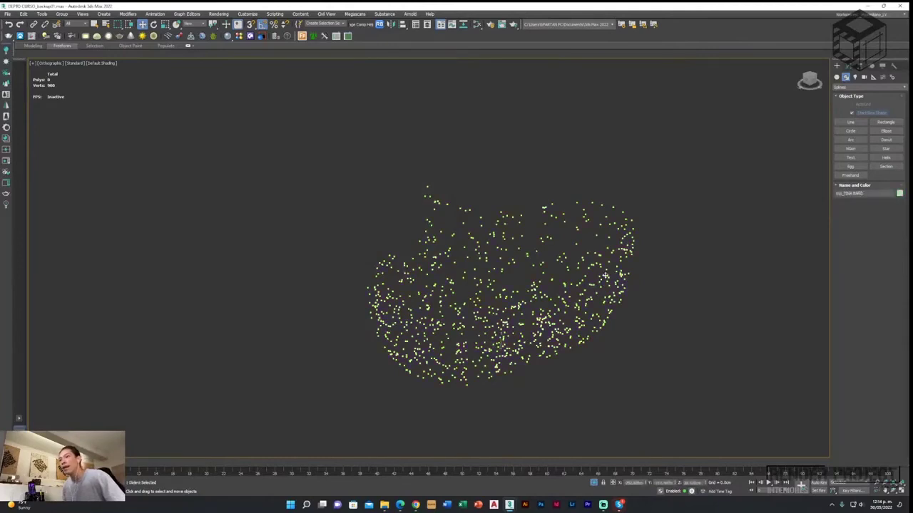
click(846, 66)
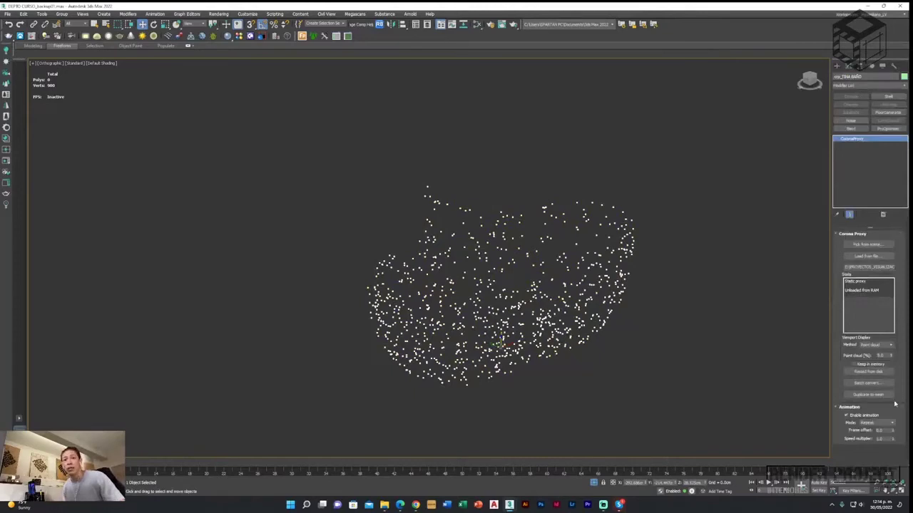
click(886, 348)
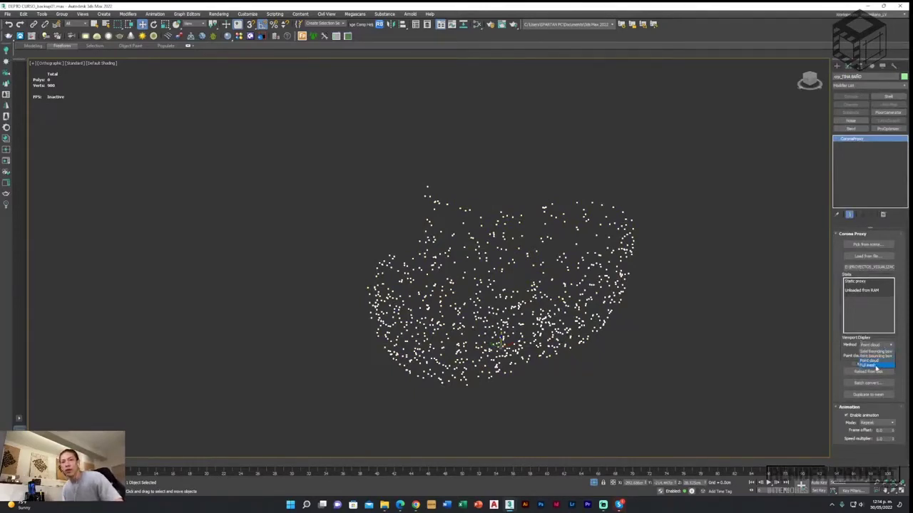
click(874, 365)
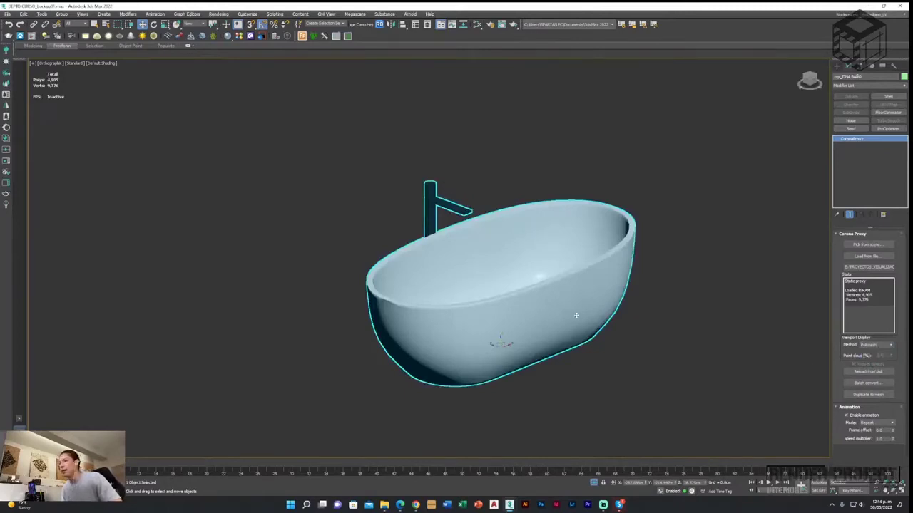
- Orbit and pan around the full-mesh bathtub proxy to check the tub and faucet side
mouse_move(576, 315)
alt+middle_down()
mouse_move(599, 297)
mouse_move(585, 322)
mouse_move(572, 321)
mouse_move(571, 294)
mouse_move(542, 289)
alt+middle_up()
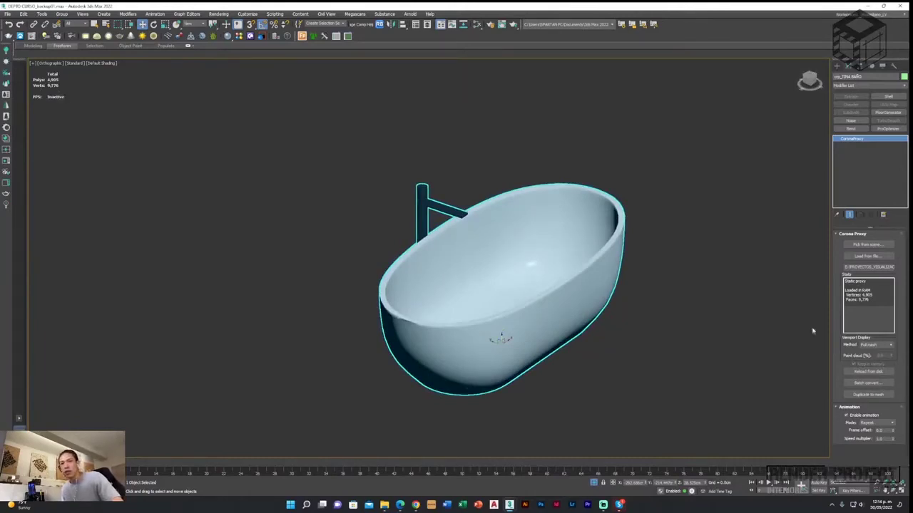
alt+middle_drag(812, 331, 587, 294)
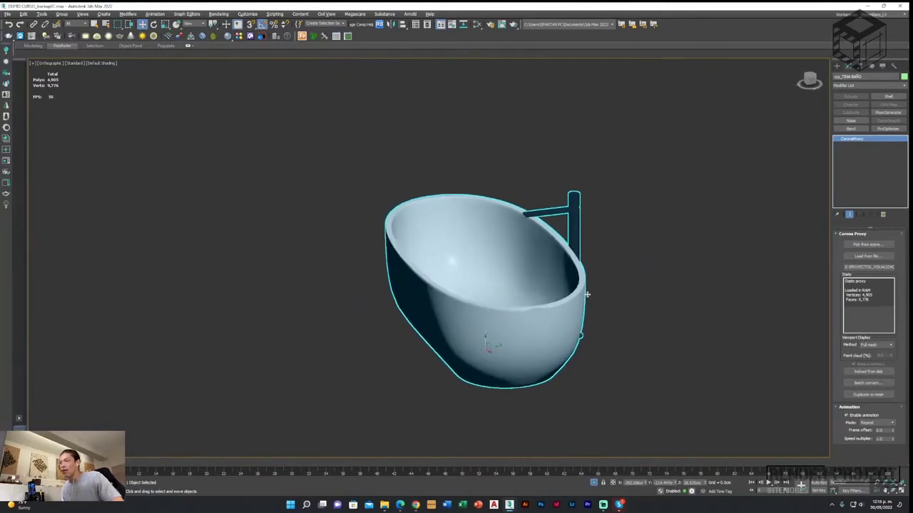
middle_drag(479, 366, 673, 356)
- Set the proxy's viewport display method to Point cloud and orbit it to an end-on view
click(861, 346)
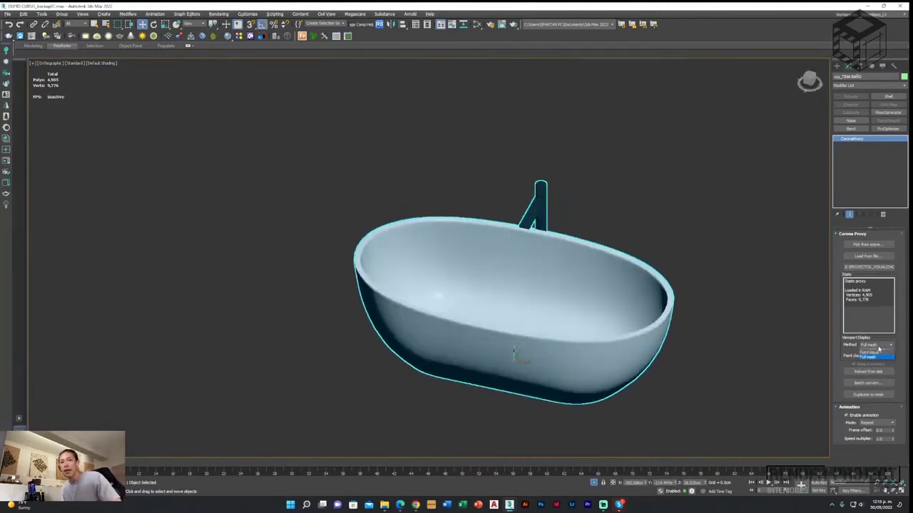
click(879, 361)
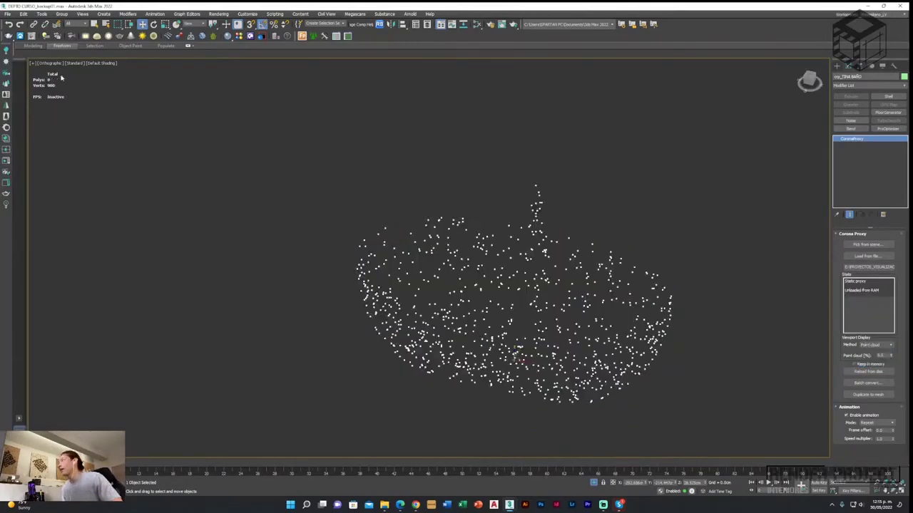
alt+middle_drag(519, 357, 526, 355)
alt+middle_drag(460, 355, 487, 363)
alt+middle_drag(543, 363, 541, 354)
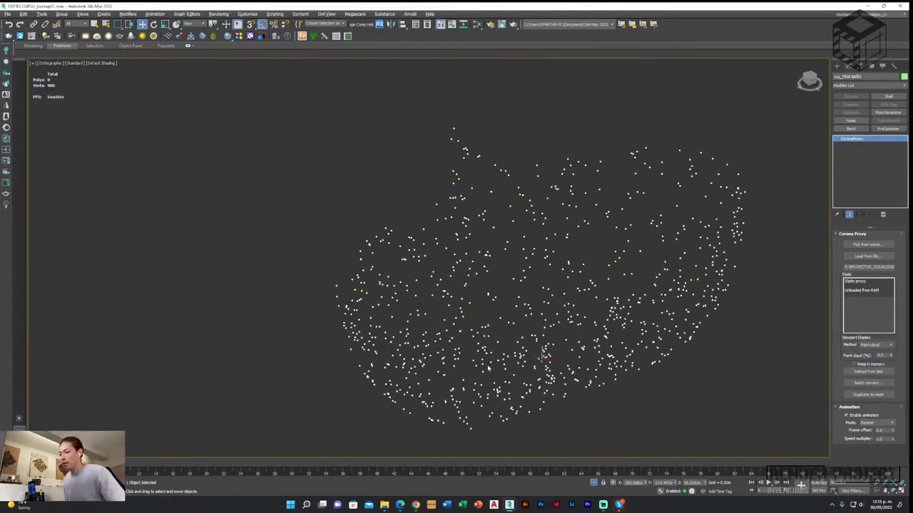